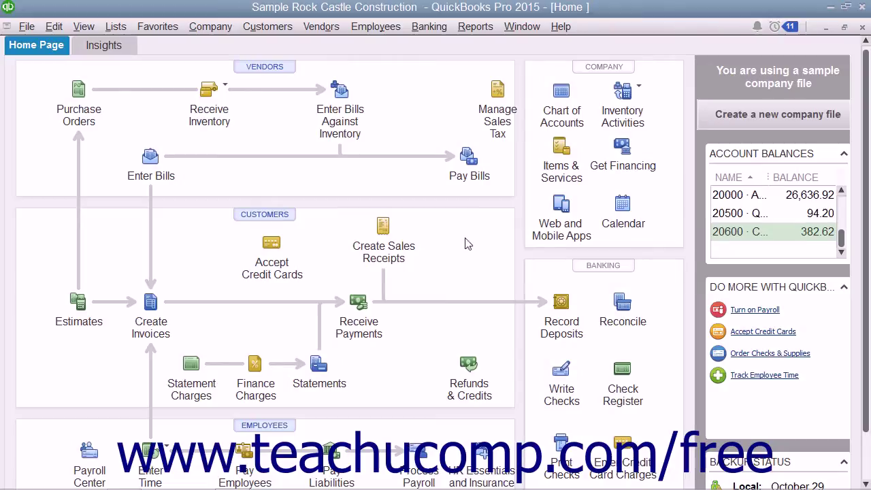
Open the Customer Center from the Customers label on the Home page
click(287, 215)
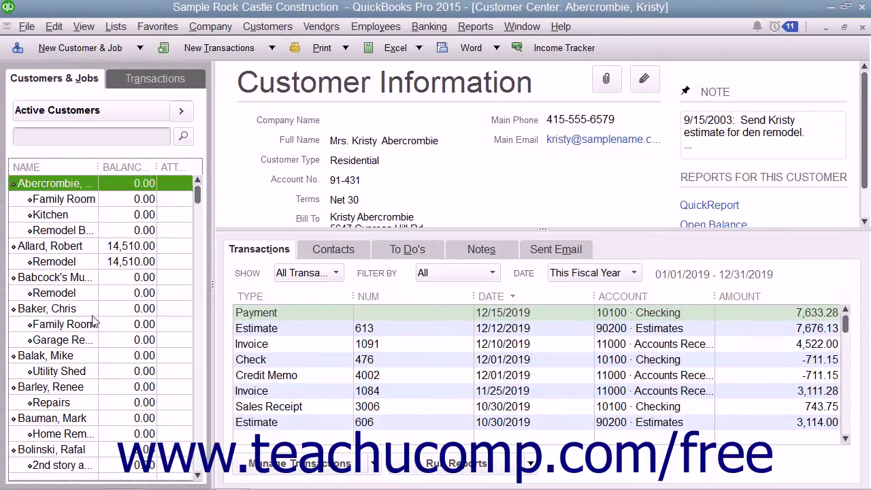
scroll(94, 321, down, 4)
scroll(94, 322, down, 4)
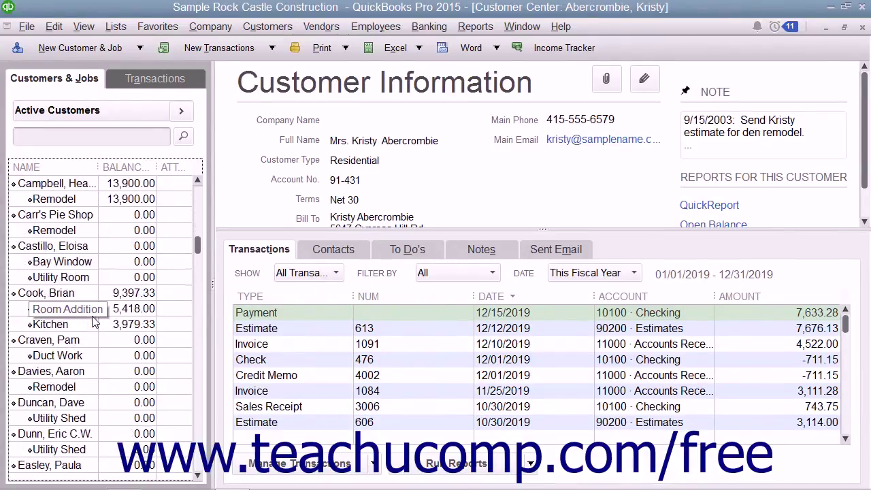
scroll(94, 321, up, 8)
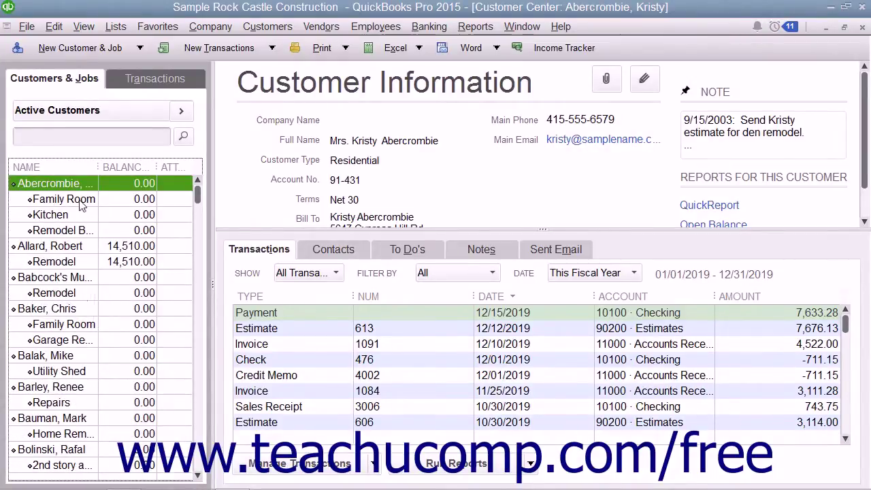
click(80, 201)
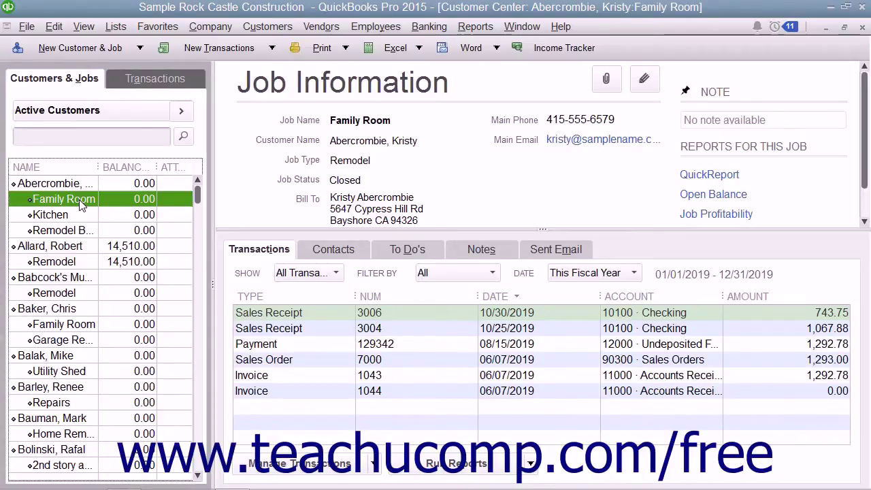
click(63, 183)
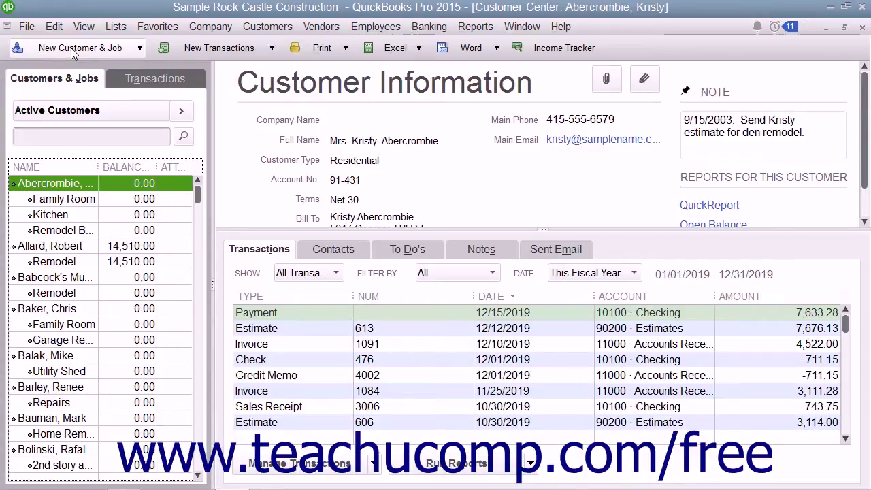
Choose New Customer from the New Customer & Job menu to get a blank customer form
click(73, 49)
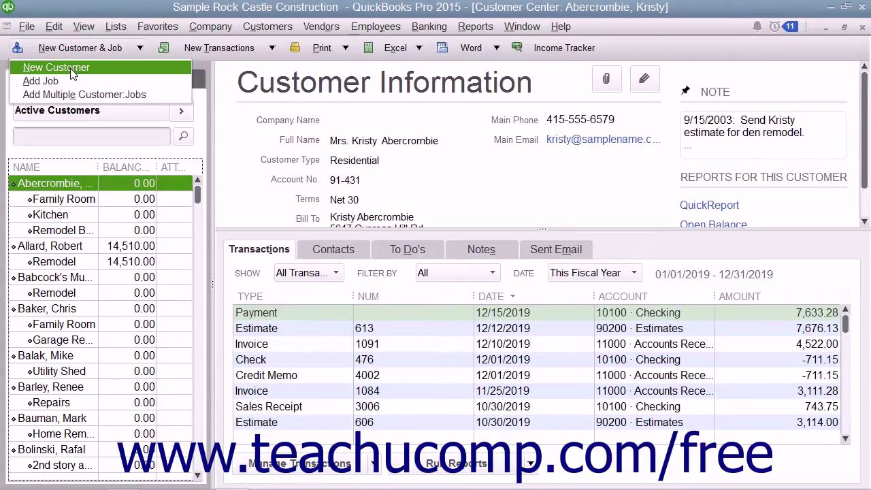
click(70, 69)
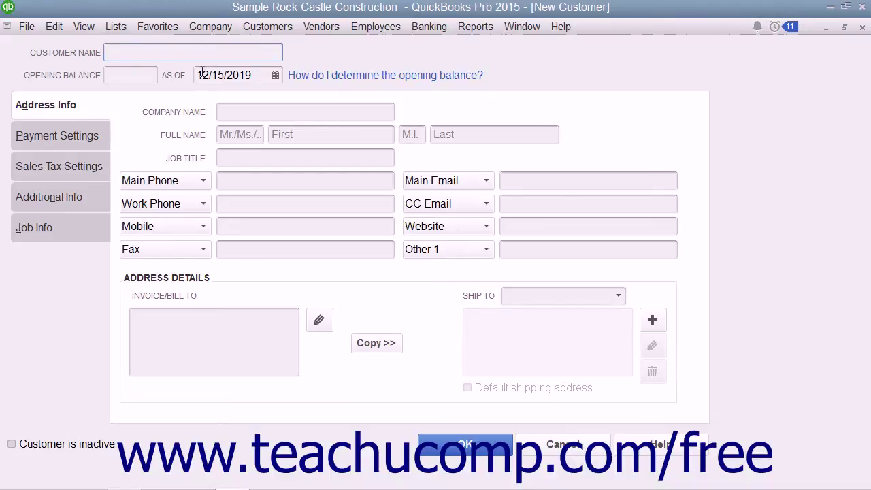
Enter the customer's name, last name first, leaving the opening balance and as-of date blank
text(Smith, Jon)
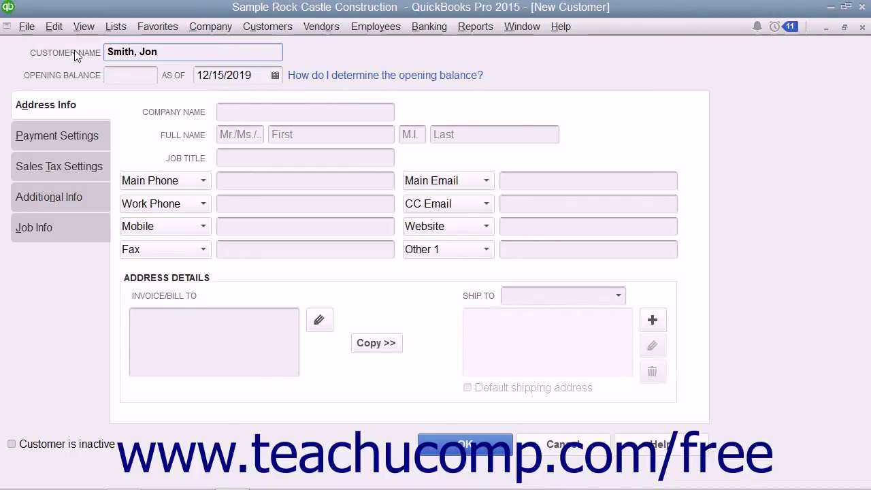
click(129, 79)
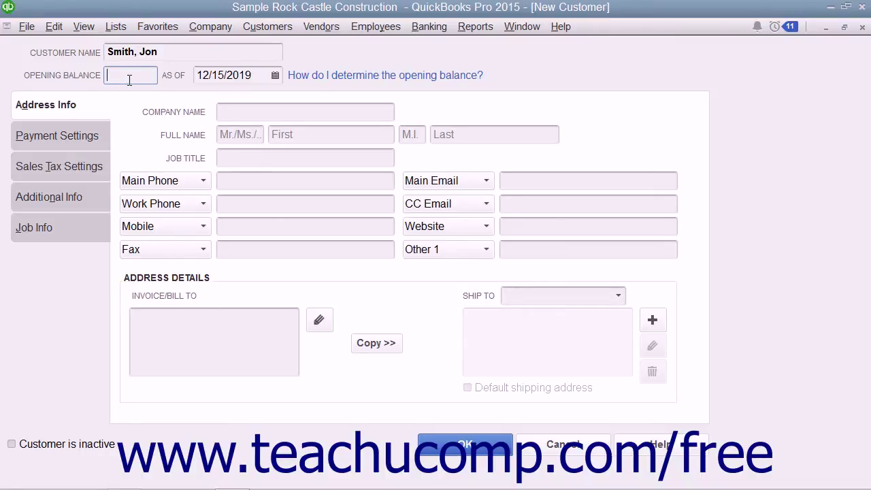
click(213, 74)
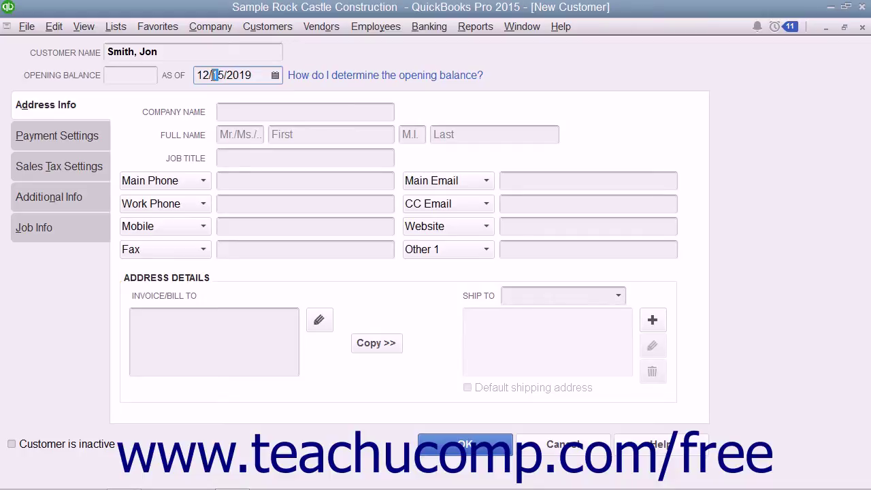
click(55, 111)
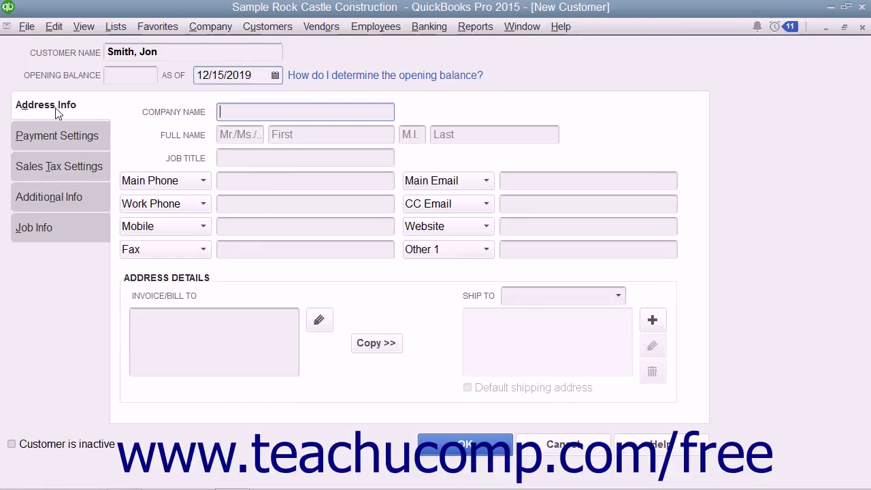
Give the customer the title Mr. in the contact name fields on Address Info
click(242, 112)
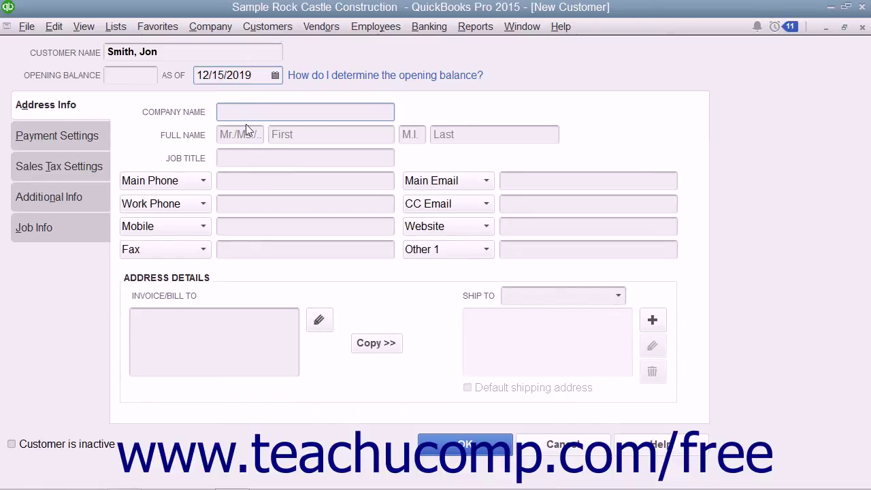
click(232, 134)
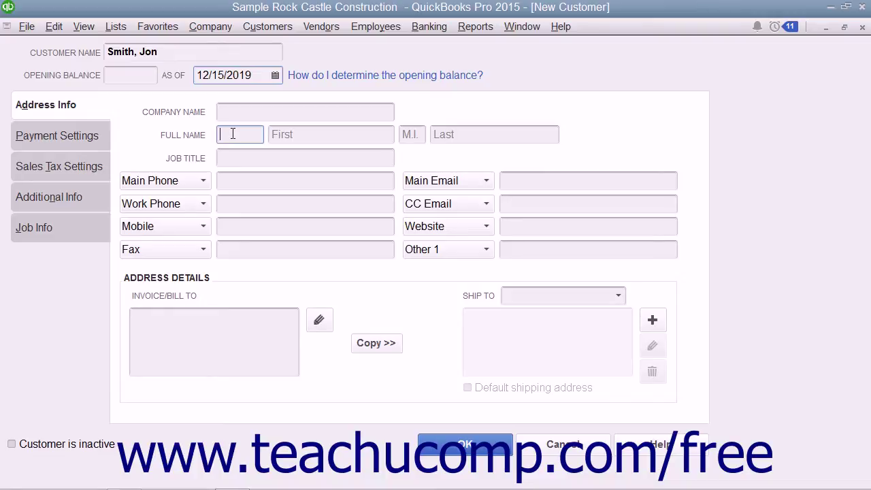
text(Mr.)
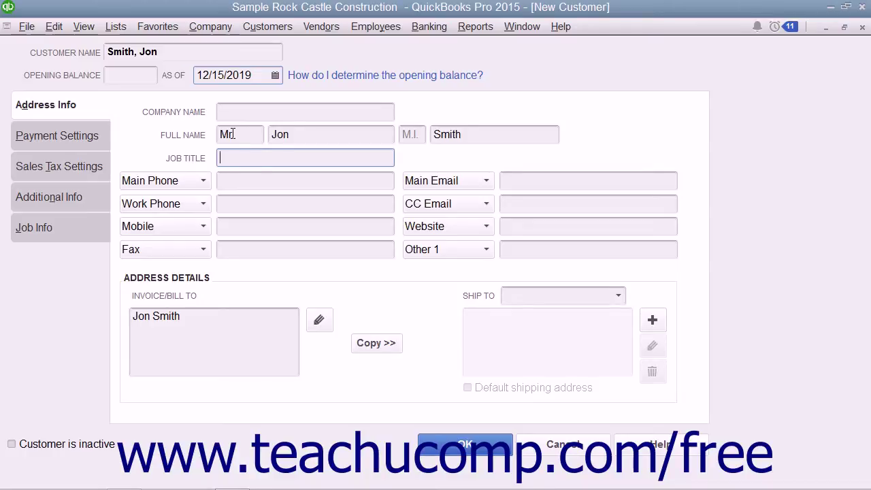
click(204, 184)
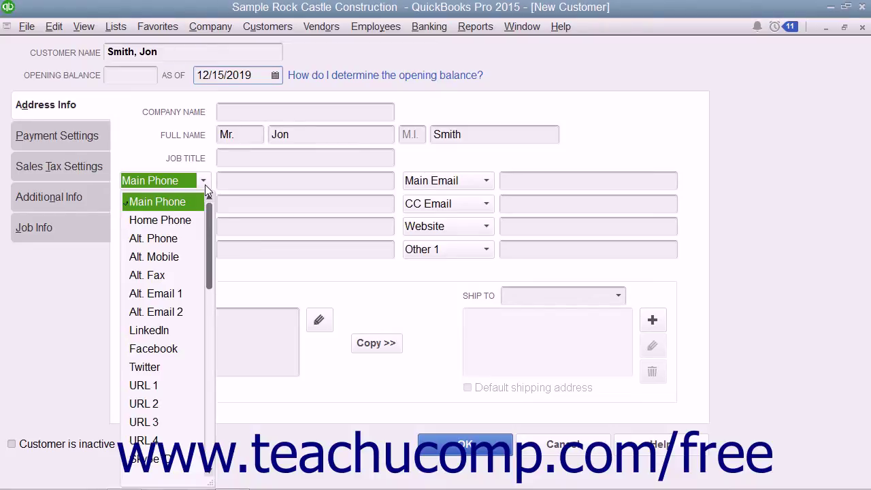
Keep the first contact field type as Main Phone and move into its number box
click(205, 185)
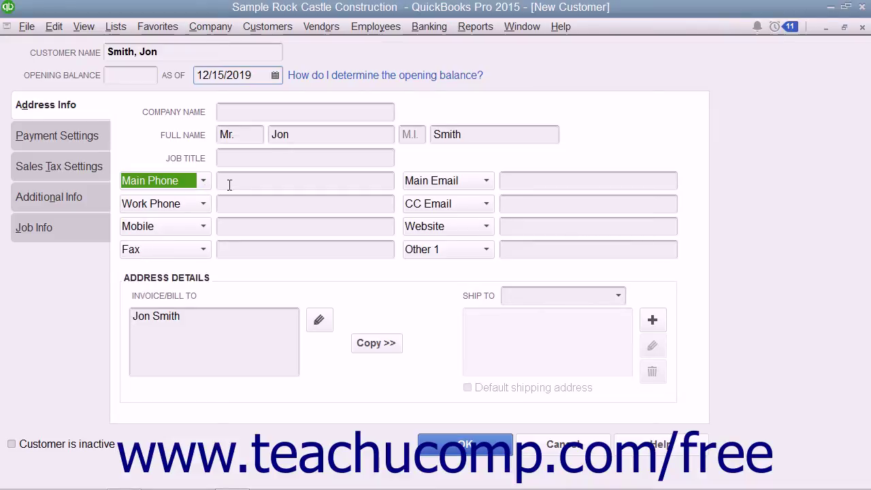
click(230, 184)
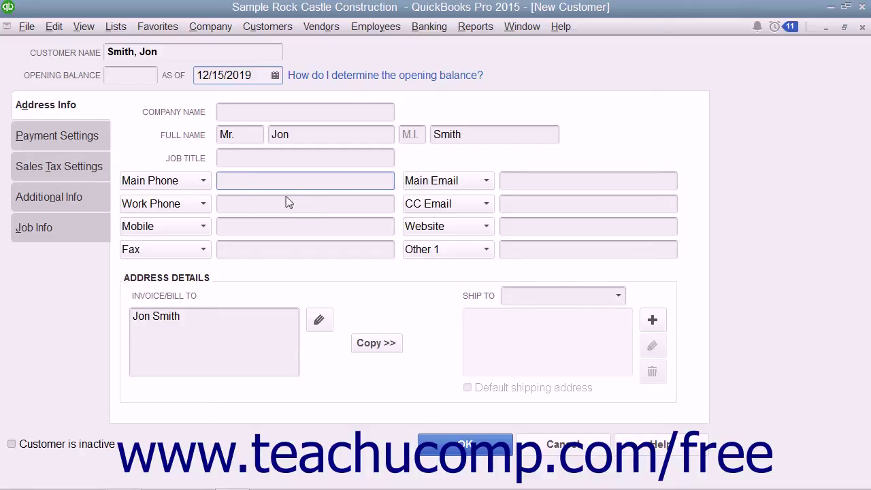
click(486, 251)
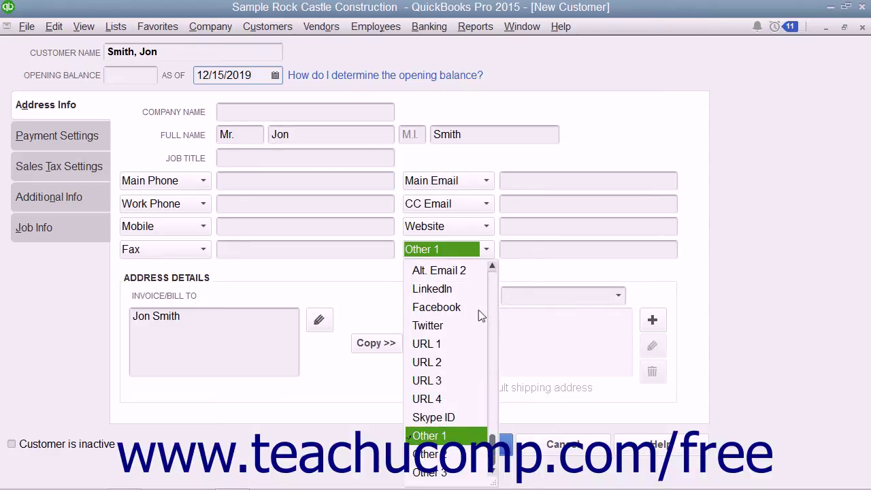
scroll(481, 315, up, 2)
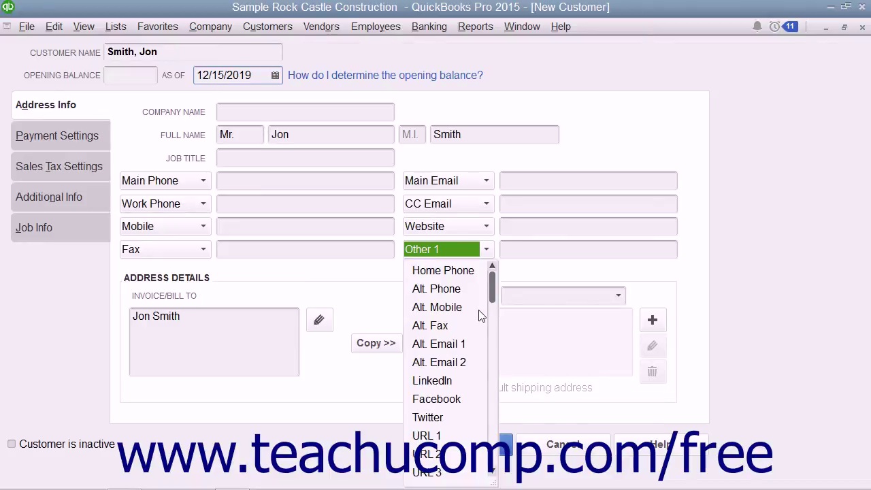
scroll(480, 314, down, 3)
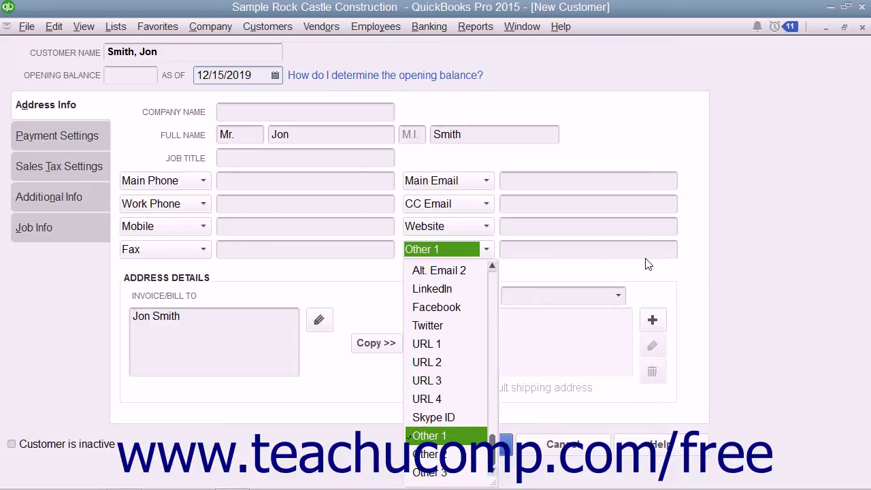
click(695, 248)
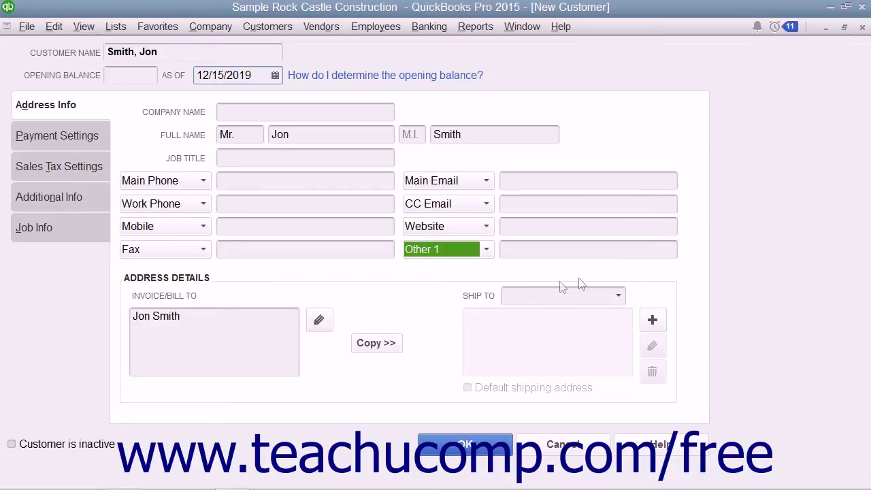
click(201, 321)
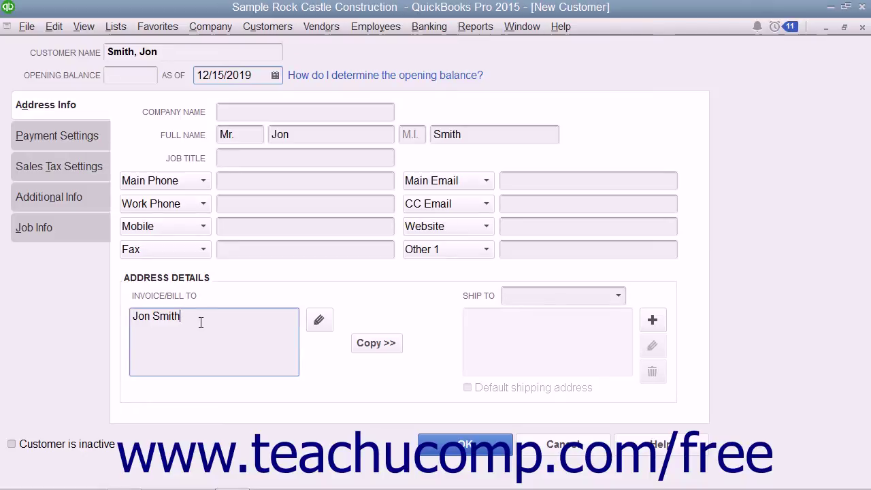
Add the street, city, state and ZIP code to the Invoice/Bill To address
click(317, 319)
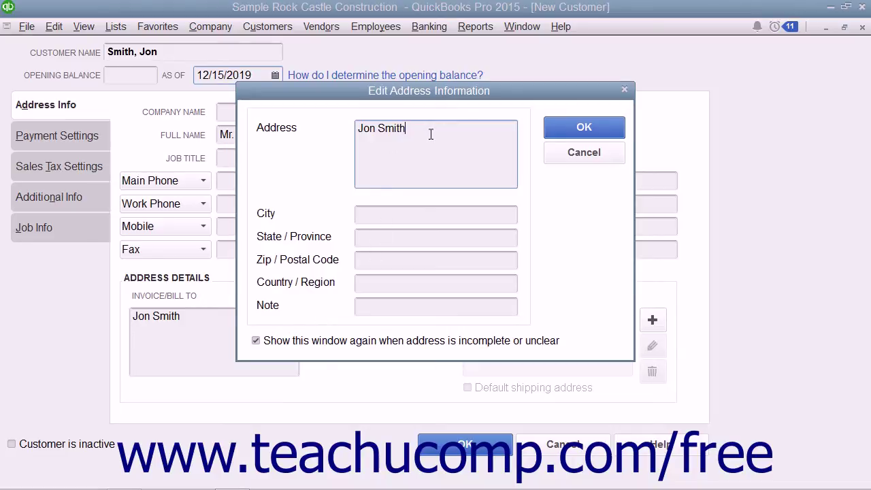
key(Return)
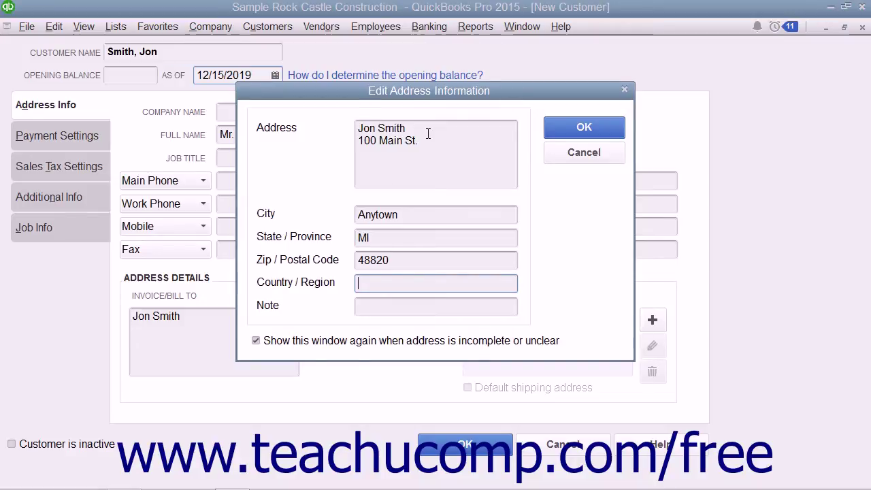
click(559, 130)
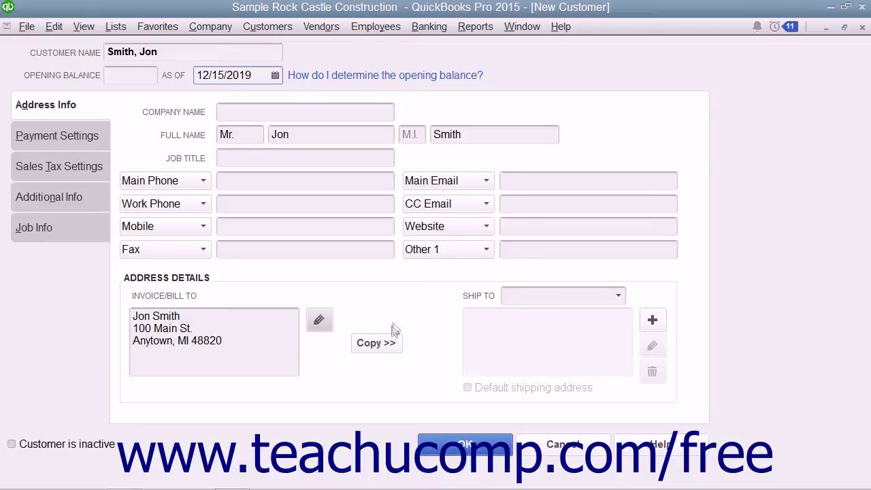
Use Copy >> to duplicate the bill-to address as the default shipping address Ship To 1
click(376, 343)
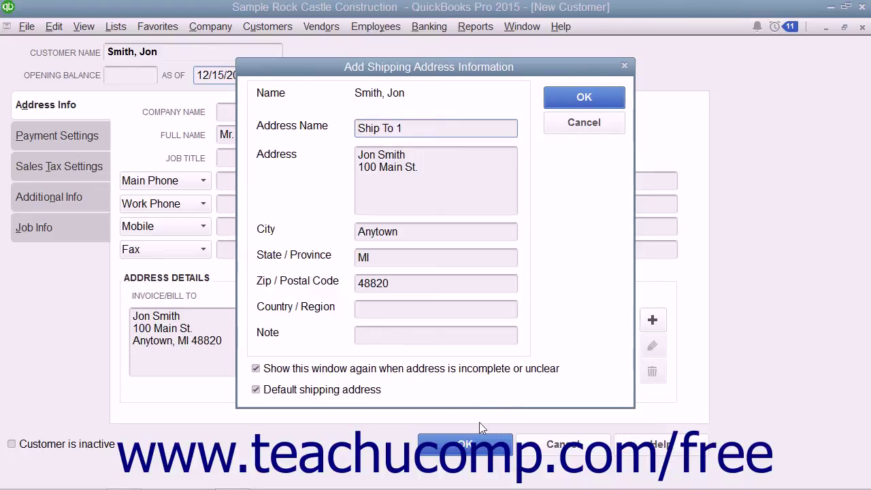
click(571, 102)
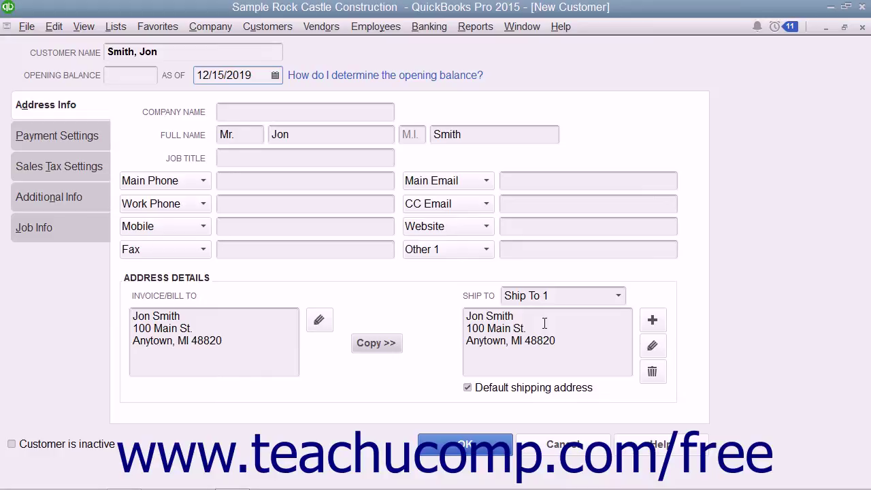
Add a second shipping address named Alternate Ship with its own street in the same city
click(651, 323)
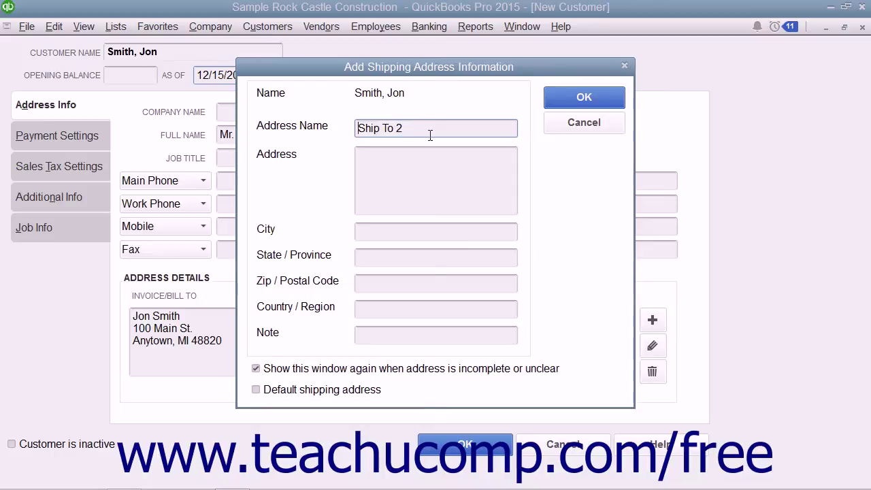
drag(410, 126, 382, 124)
key(BackSpace)
key(Home)
text(Alternate)
click(405, 169)
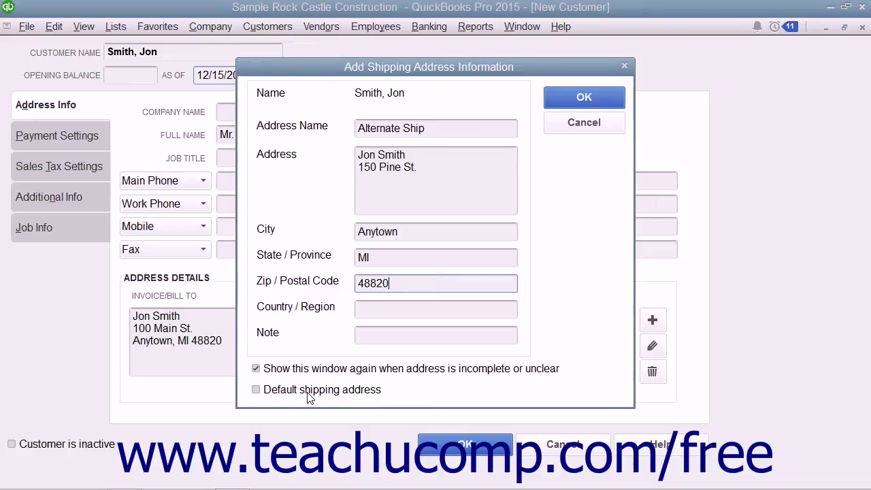
click(559, 99)
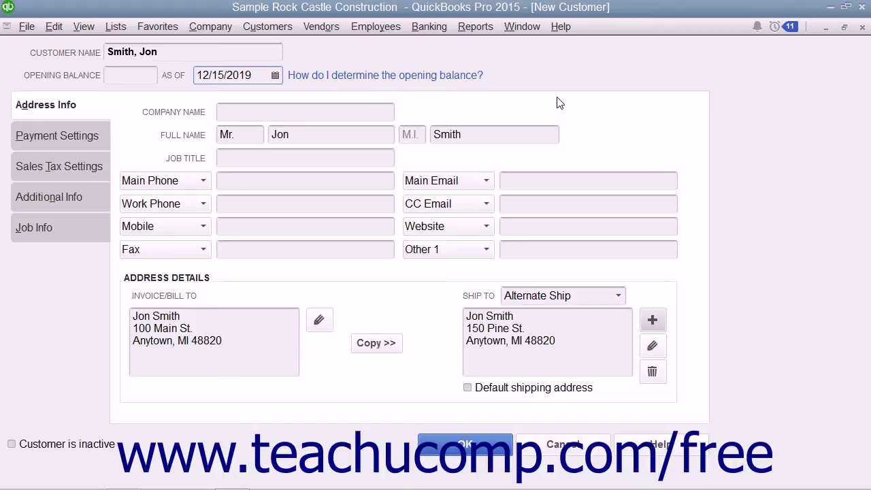
Select Alternate Ship in the Ship To list, delete it and confirm the deletion
click(617, 296)
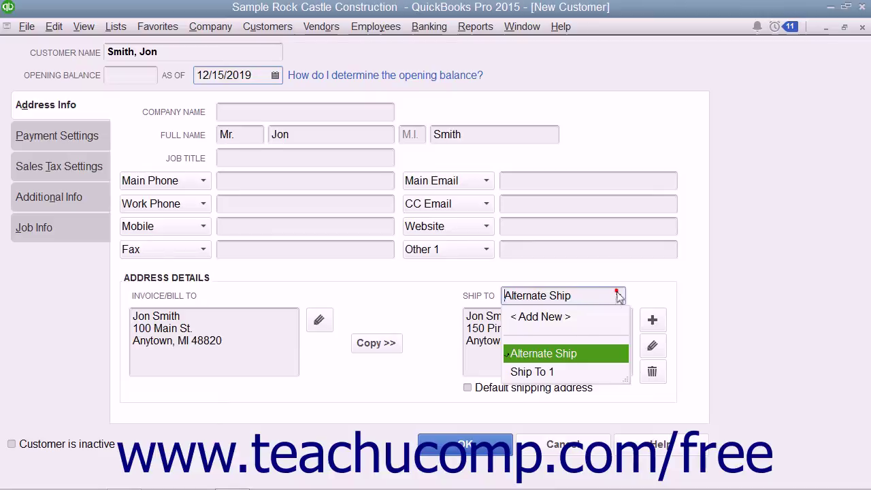
click(575, 372)
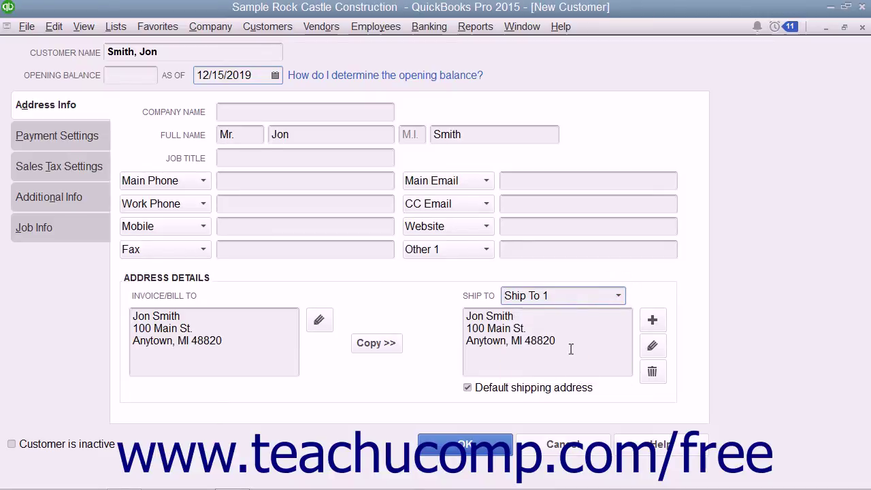
click(618, 295)
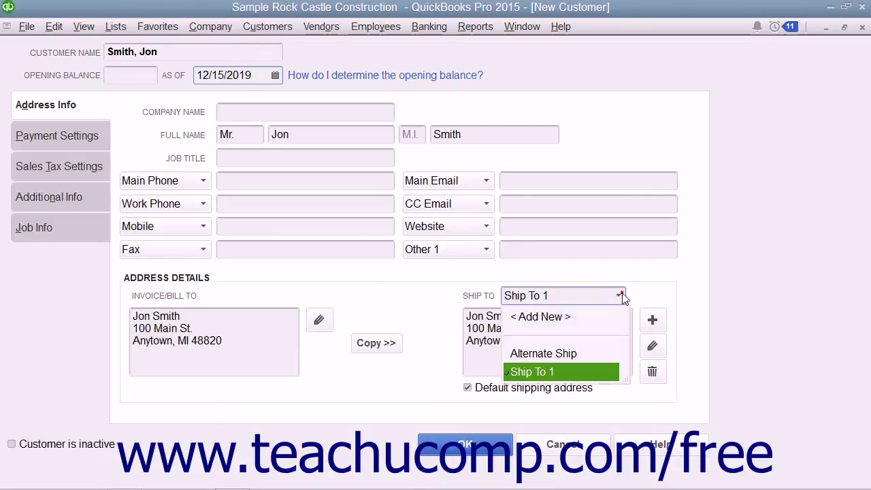
click(592, 351)
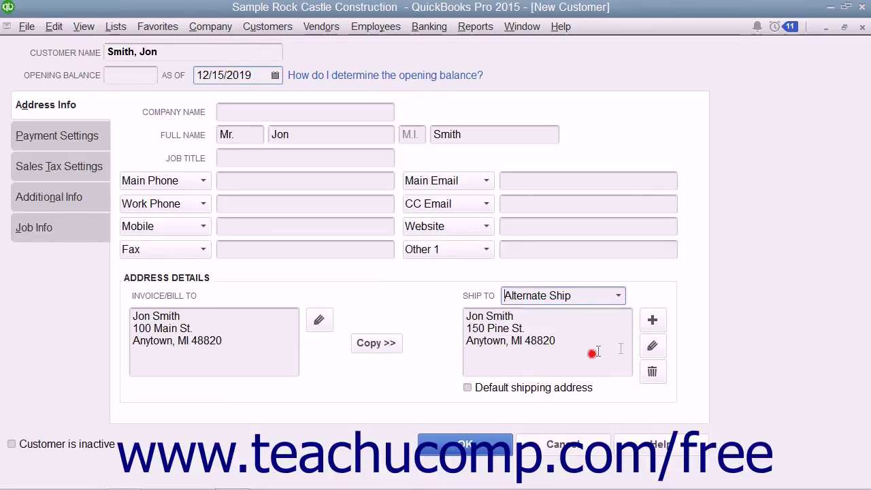
click(651, 374)
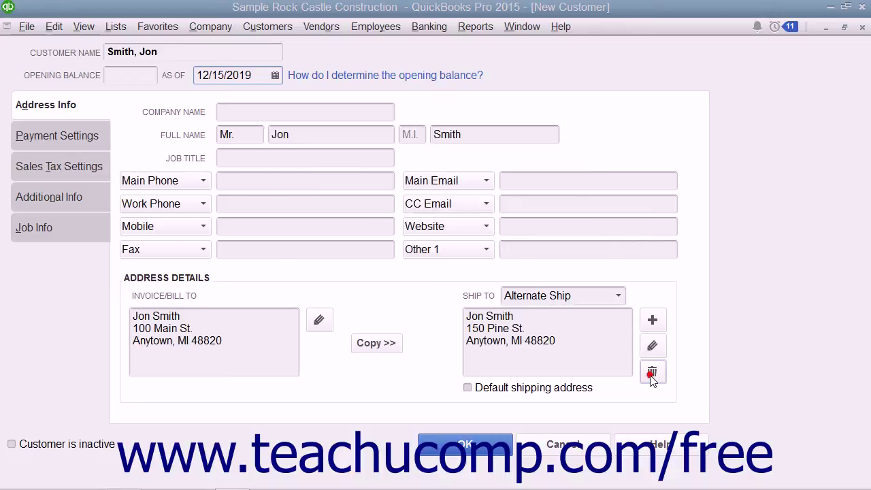
click(399, 225)
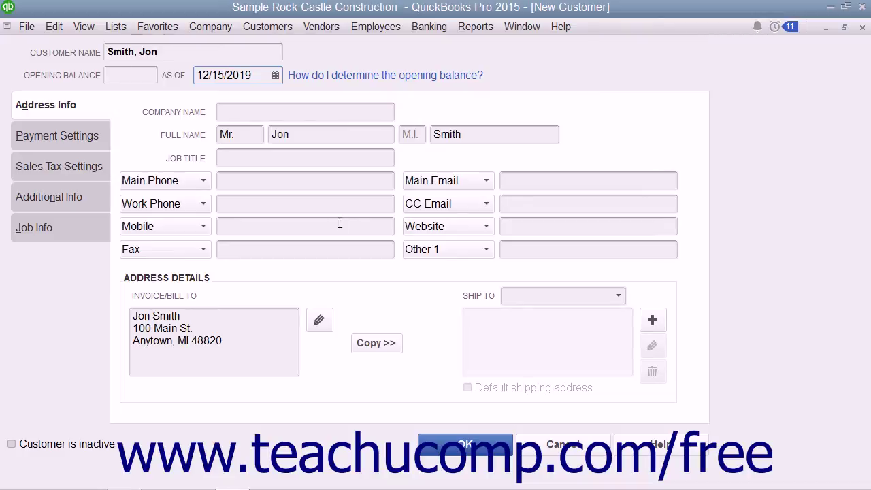
click(91, 137)
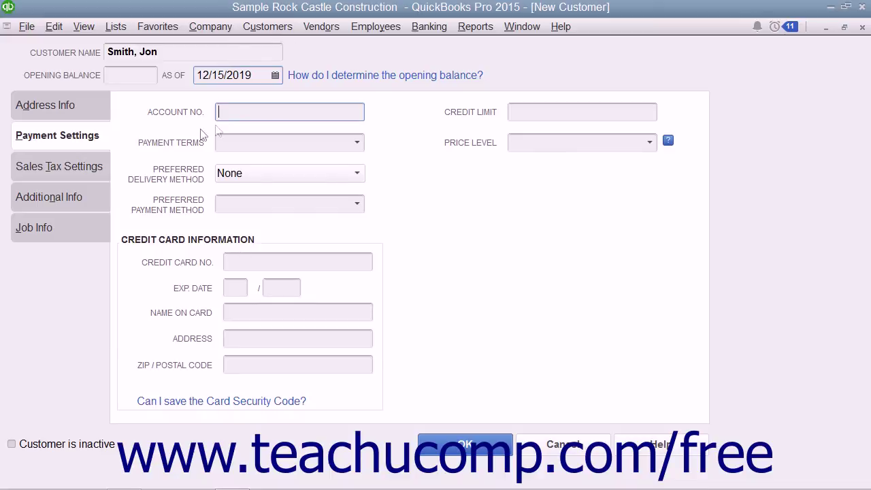
Set Payment Terms to Net 30 and leave the Price Level unselected
click(223, 113)
click(518, 115)
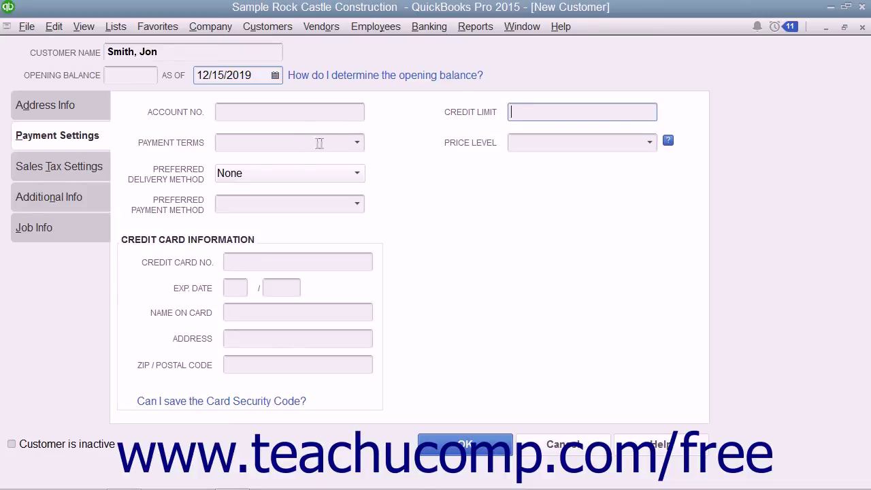
click(357, 142)
click(267, 274)
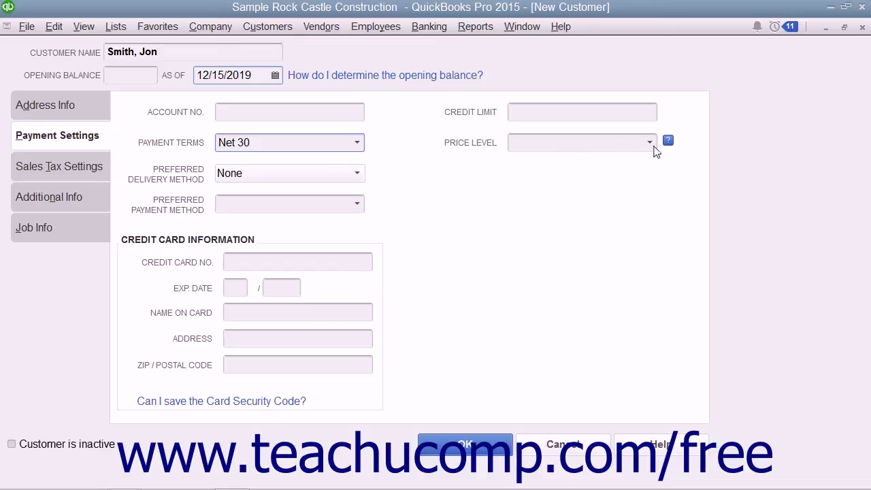
click(650, 144)
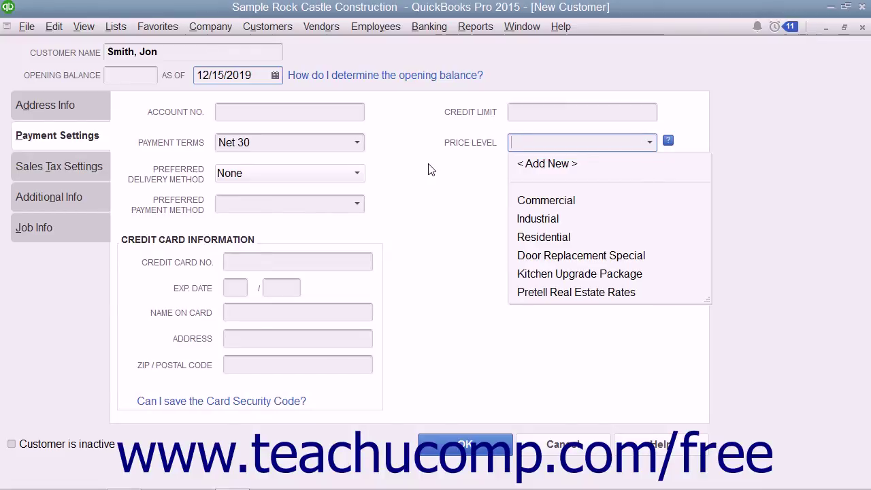
key(Escape)
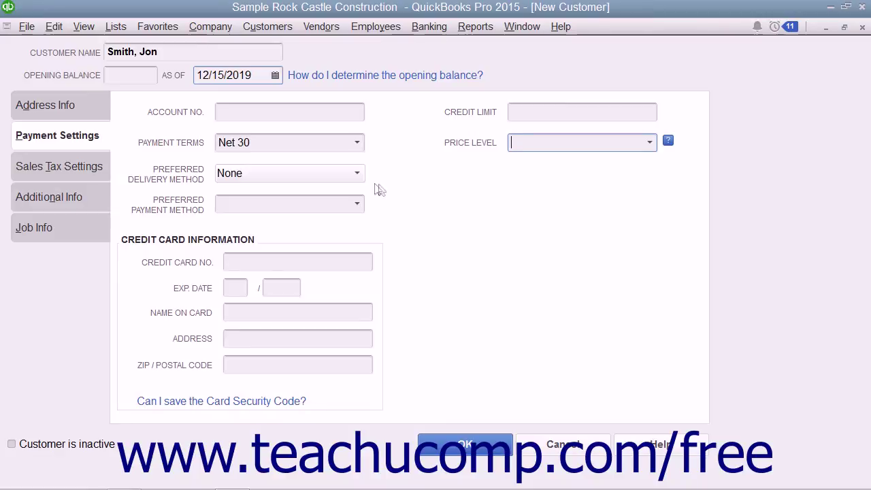
Set preferred delivery method to Mail and preferred payment method to Check, then view sales tax settings
click(356, 173)
click(309, 211)
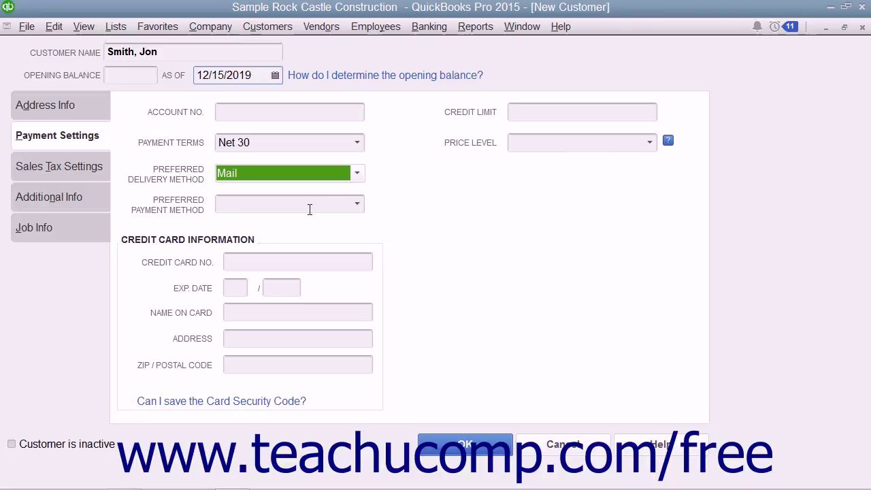
click(356, 206)
click(268, 278)
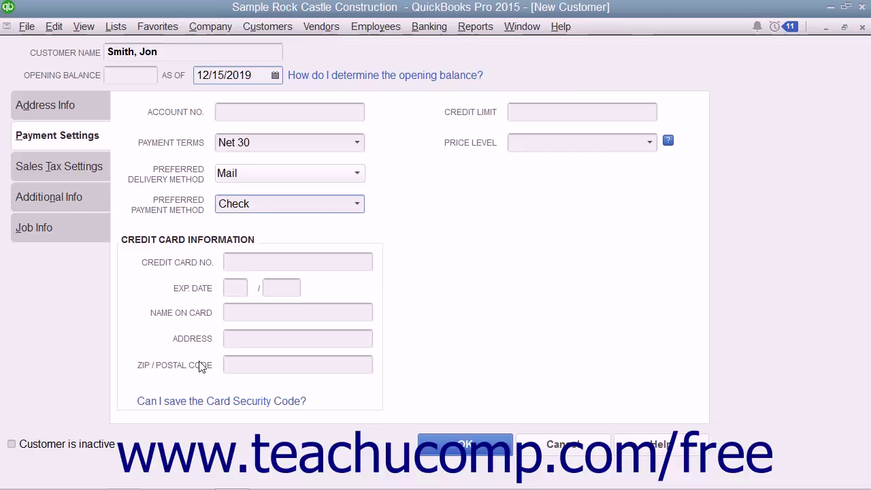
click(78, 167)
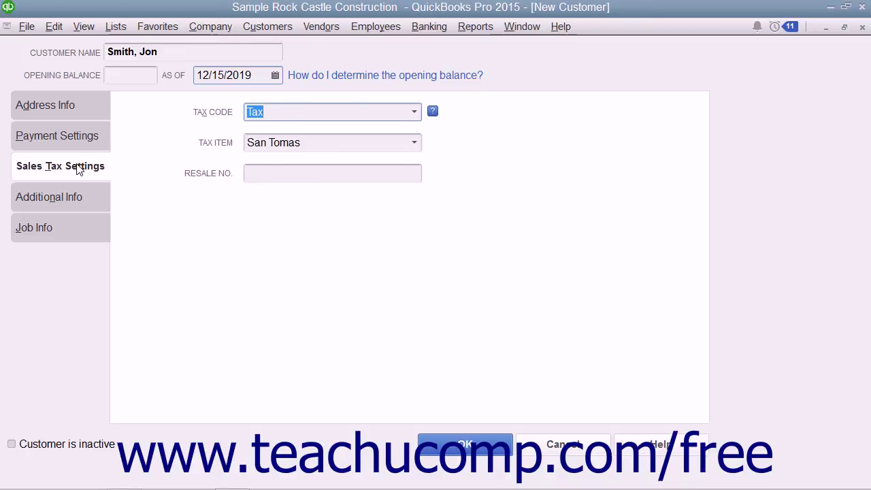
Keep tax code Tax, change the sales tax item to Out of State, leaving Resale No. empty
click(414, 114)
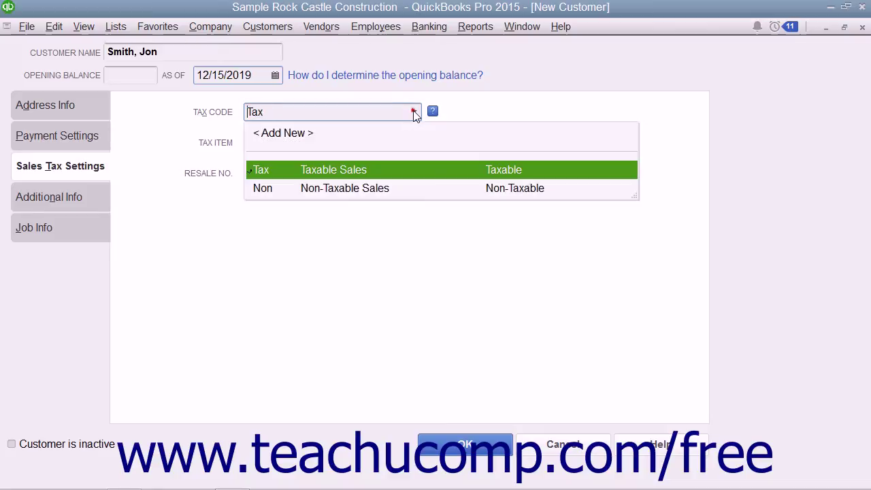
click(415, 114)
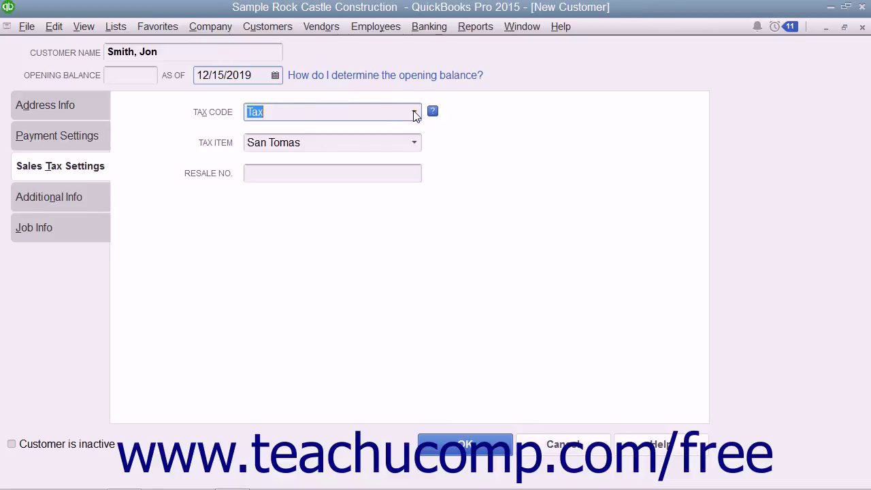
click(414, 145)
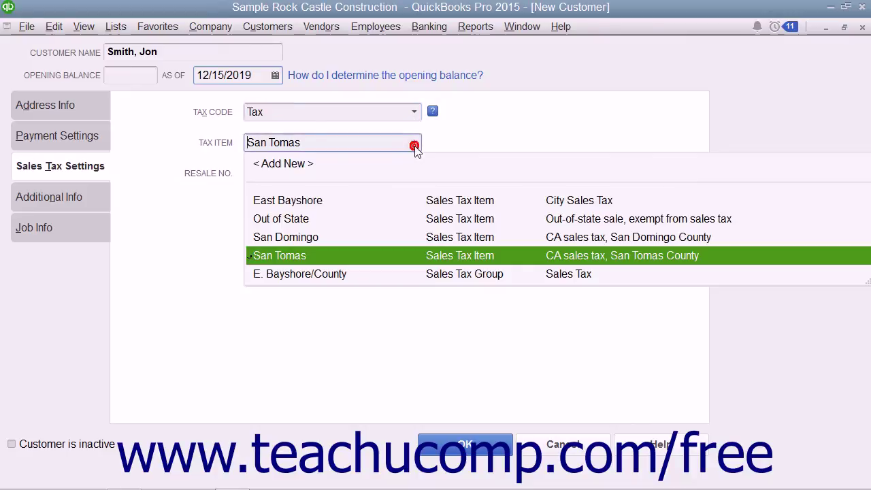
click(303, 218)
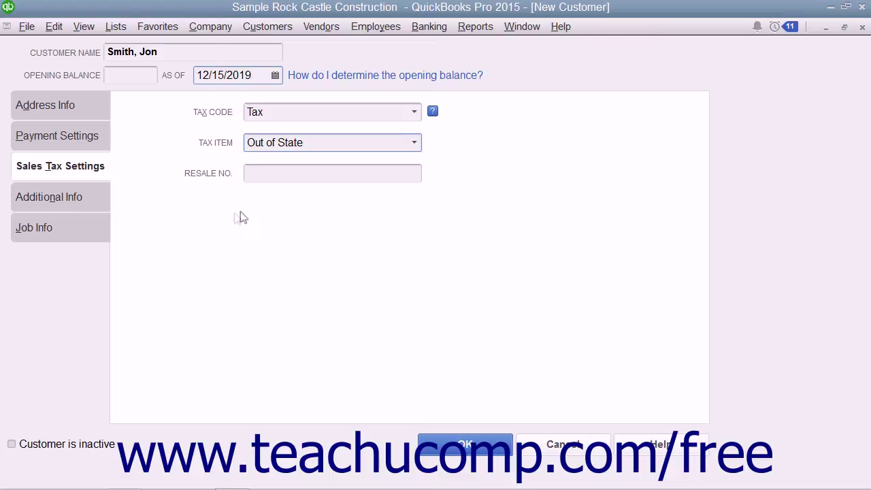
click(252, 172)
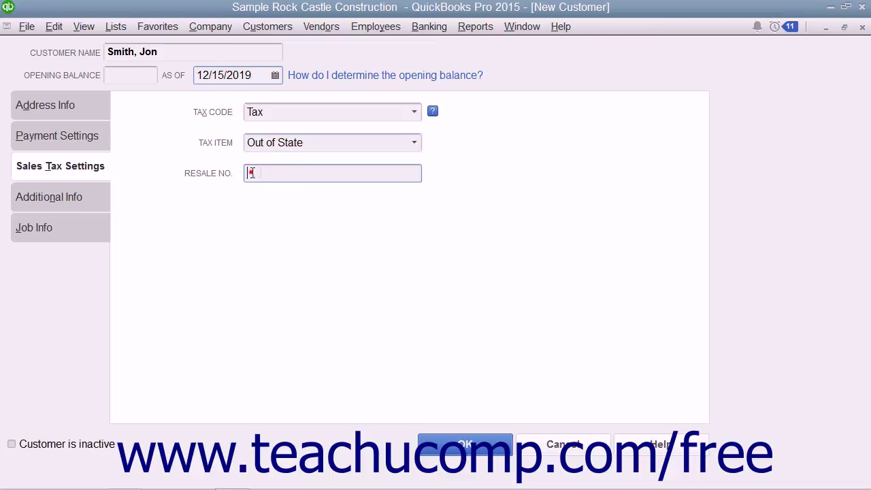
Under Additional Info, choose Residential as customer type, leaving Rep and Contract # blank
click(53, 198)
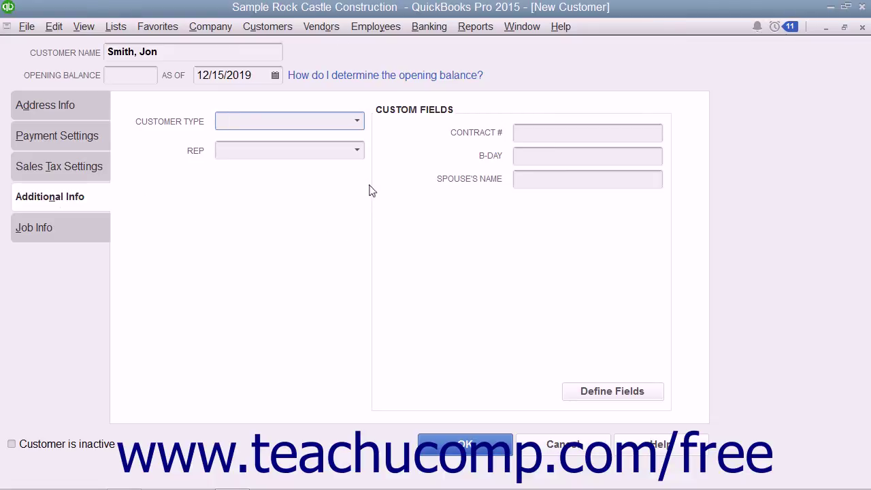
click(357, 121)
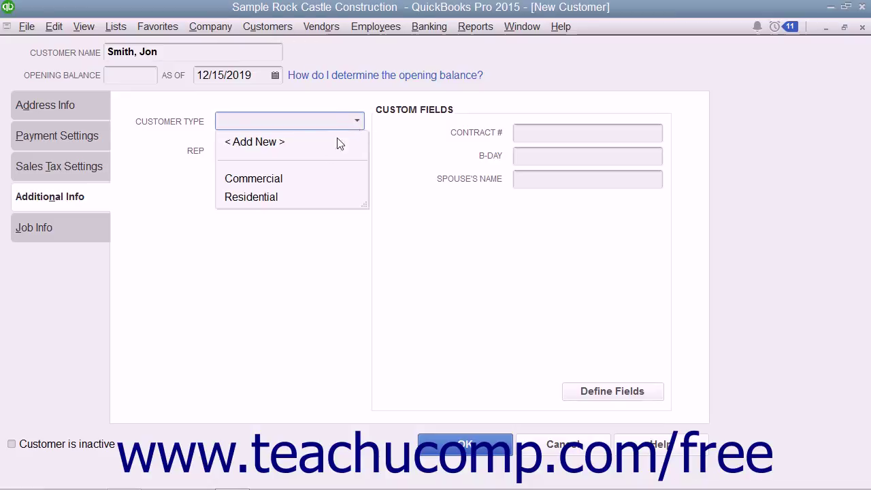
click(275, 197)
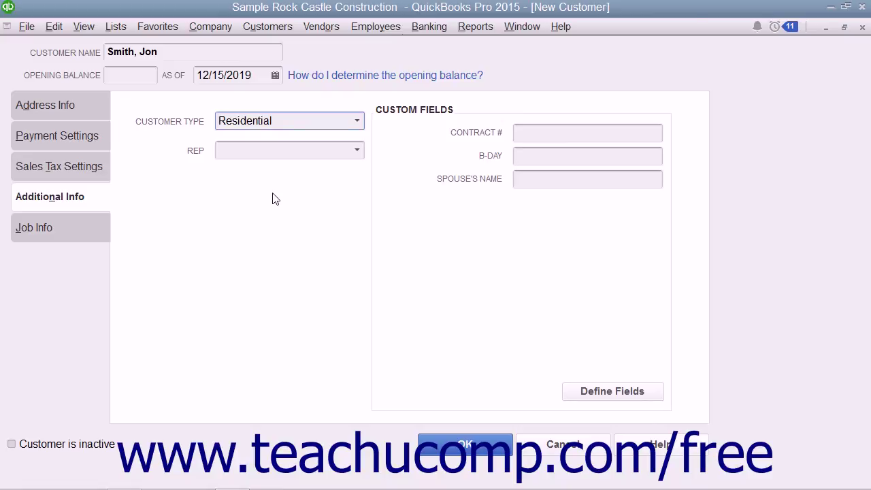
click(269, 154)
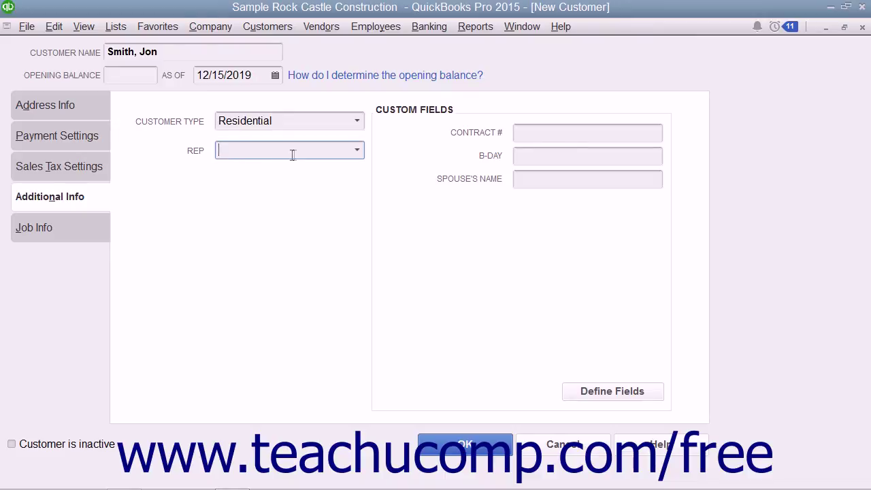
click(536, 134)
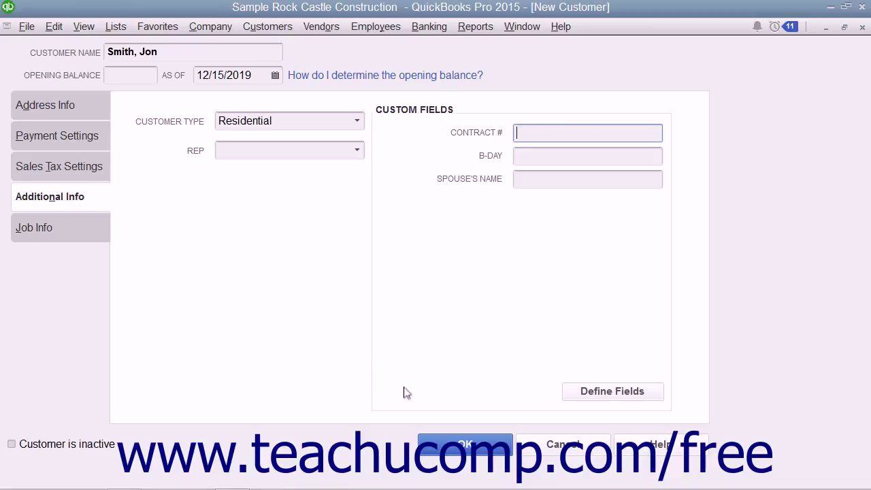
Save the new customer record, then open and dismiss its Edit Customer window without changes
click(457, 449)
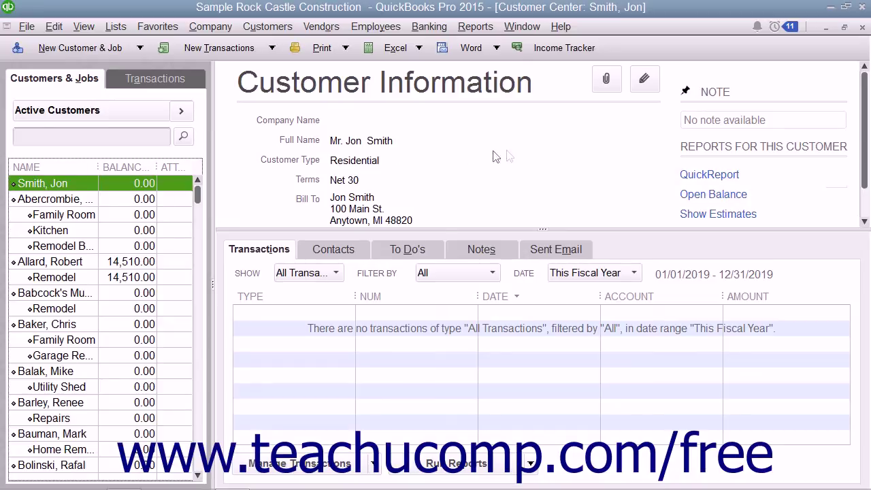
click(644, 79)
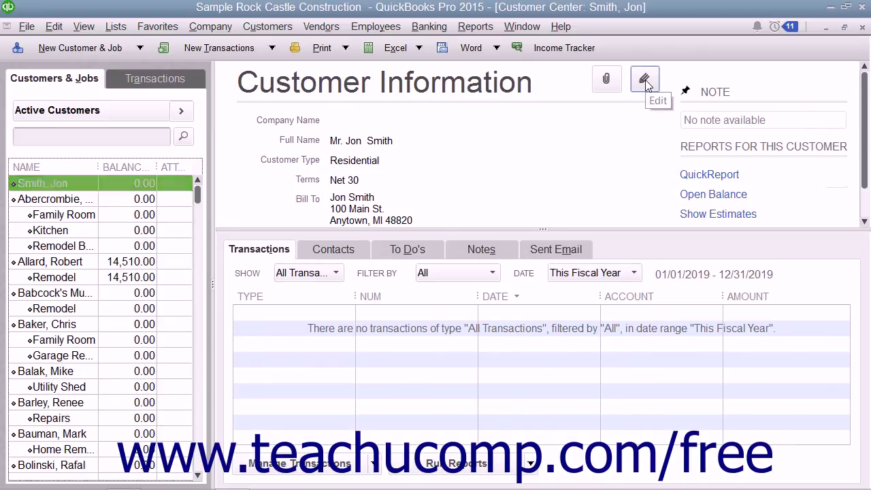
key(Escape)
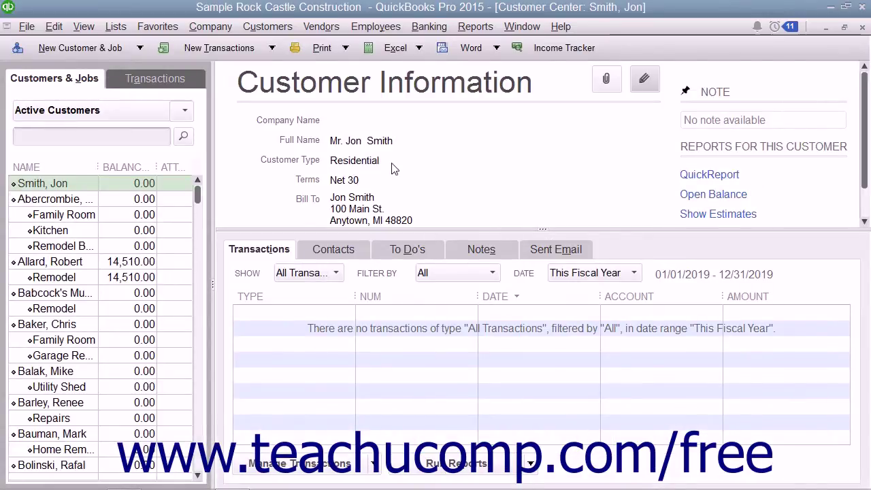
right_click(71, 188)
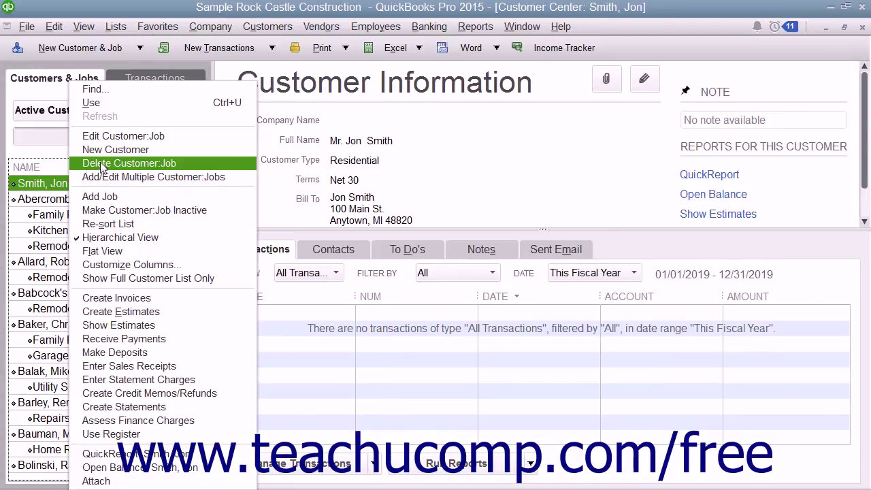
click(107, 137)
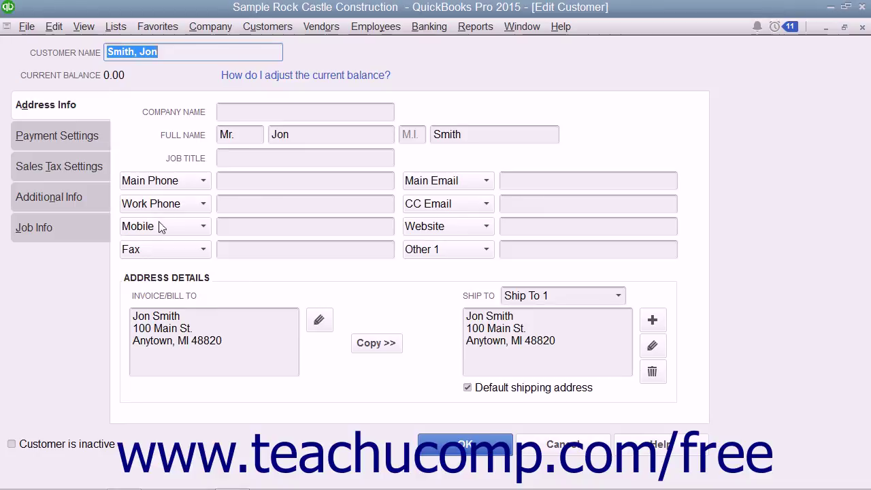
click(464, 443)
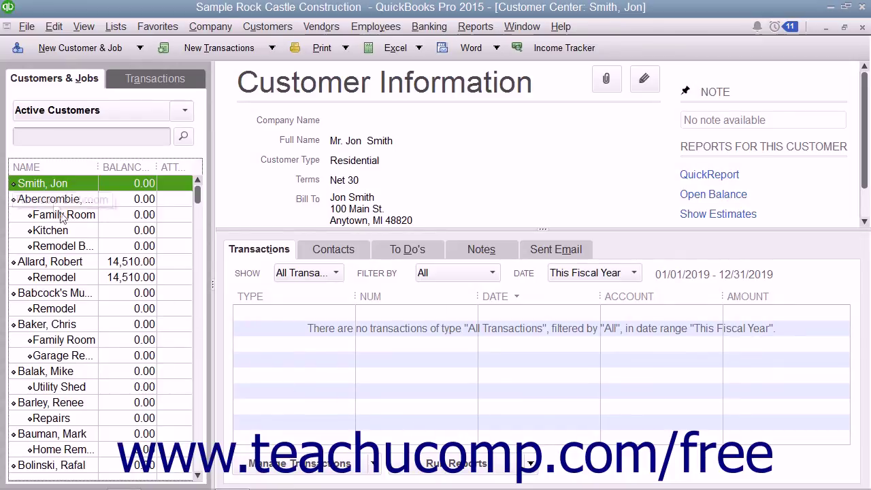
Delete the new customer using Edit > Delete Customer:Job and confirm the deletion
click(58, 26)
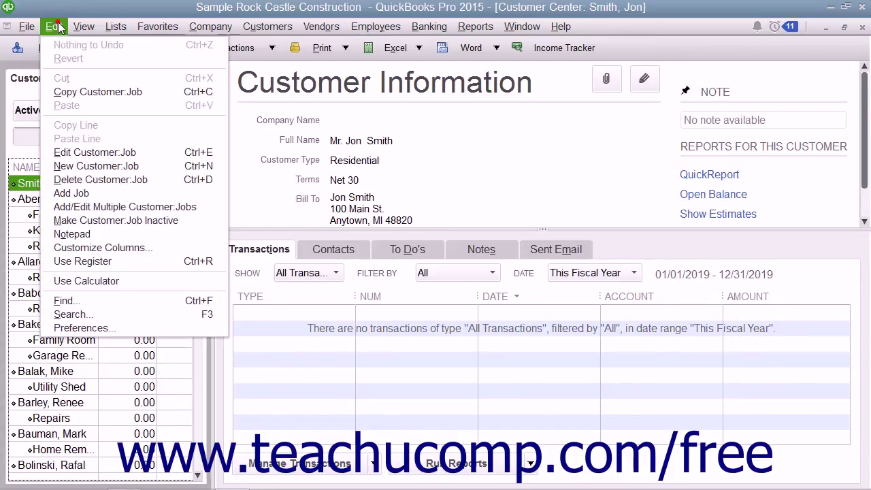
click(102, 180)
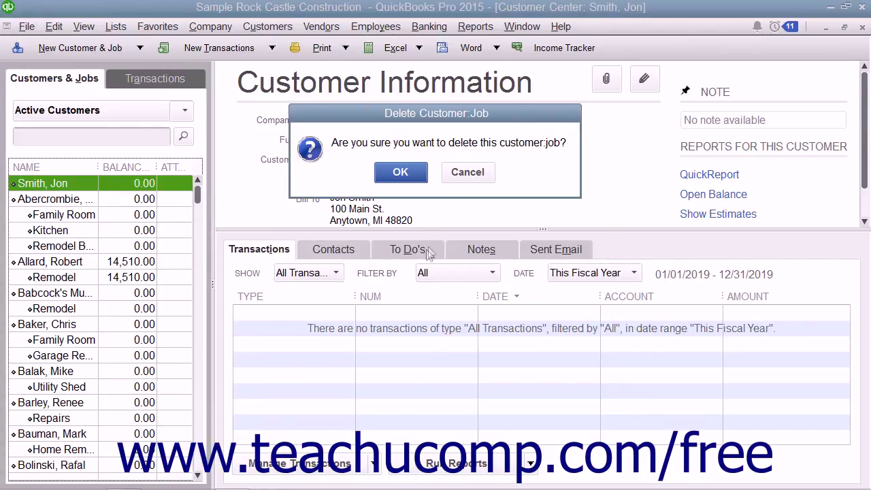
click(410, 179)
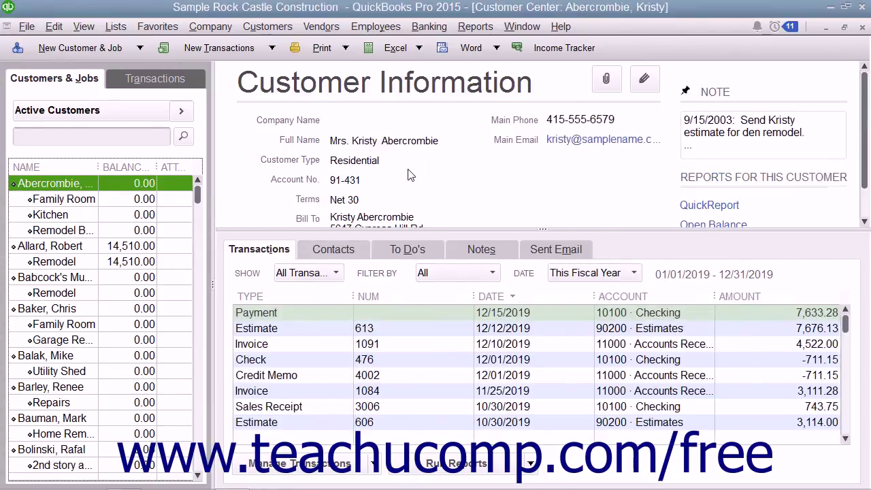